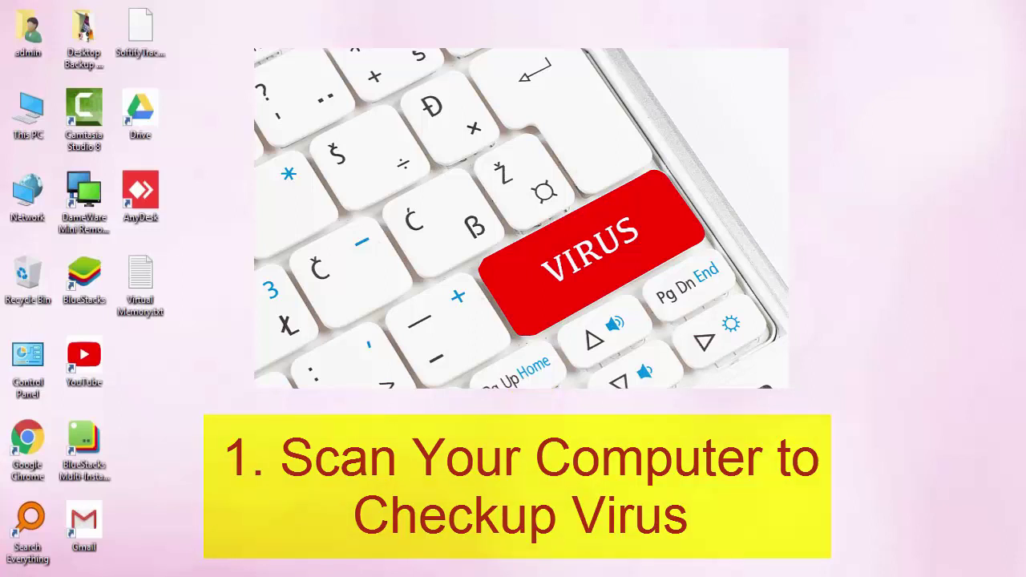
Step: Search for "task", open Task Manager, and sort the running processes by memory usage with the highest first
key("super+s")
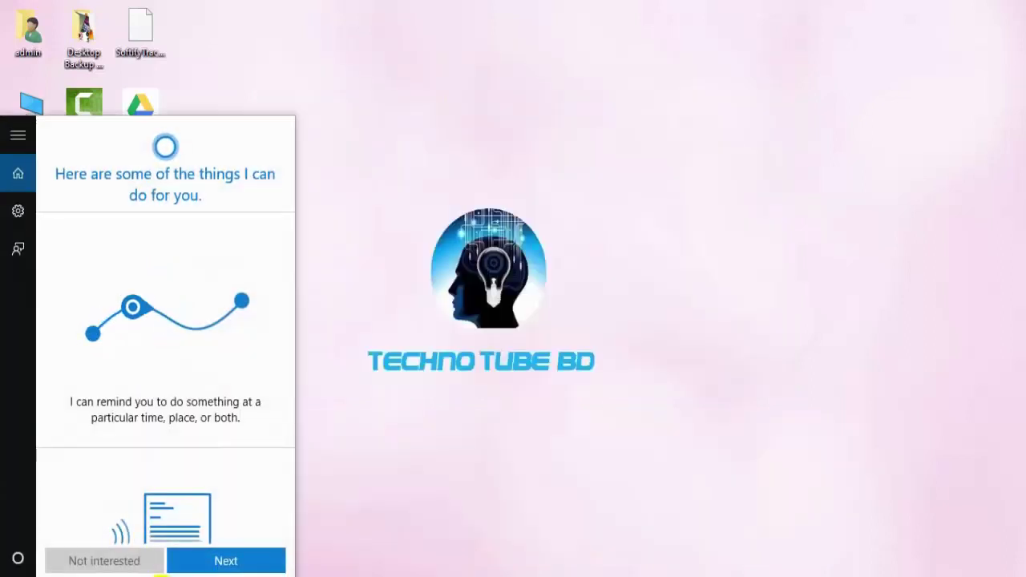
left_click(624, 315)
key("super+s")
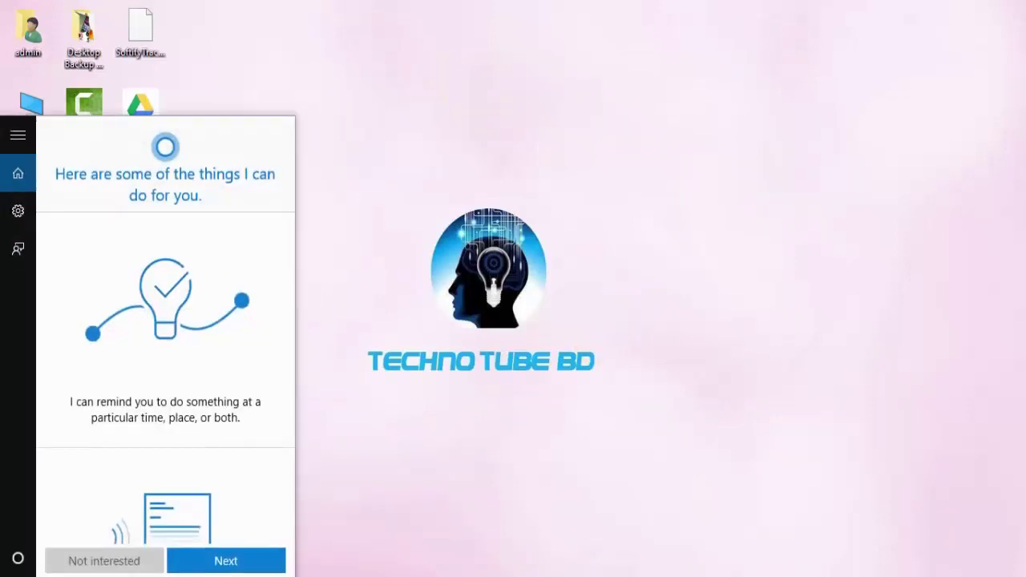
type("task")
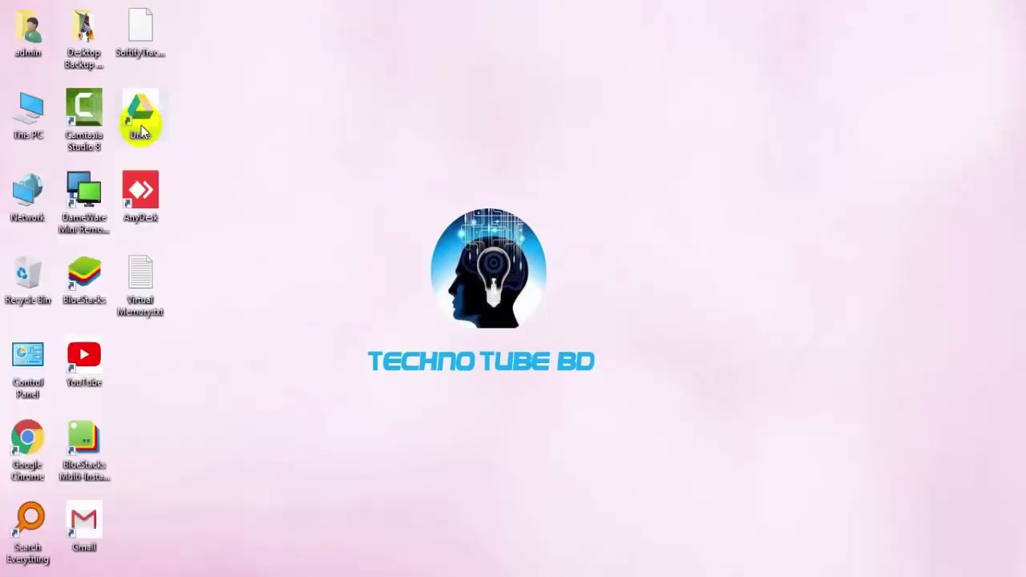
left_click(142, 127)
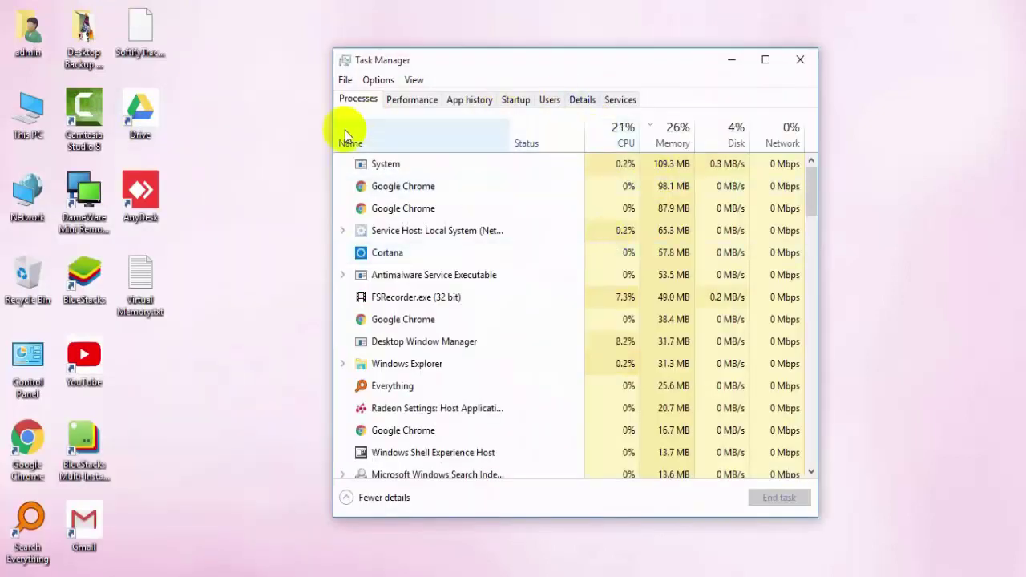
left_click(679, 142)
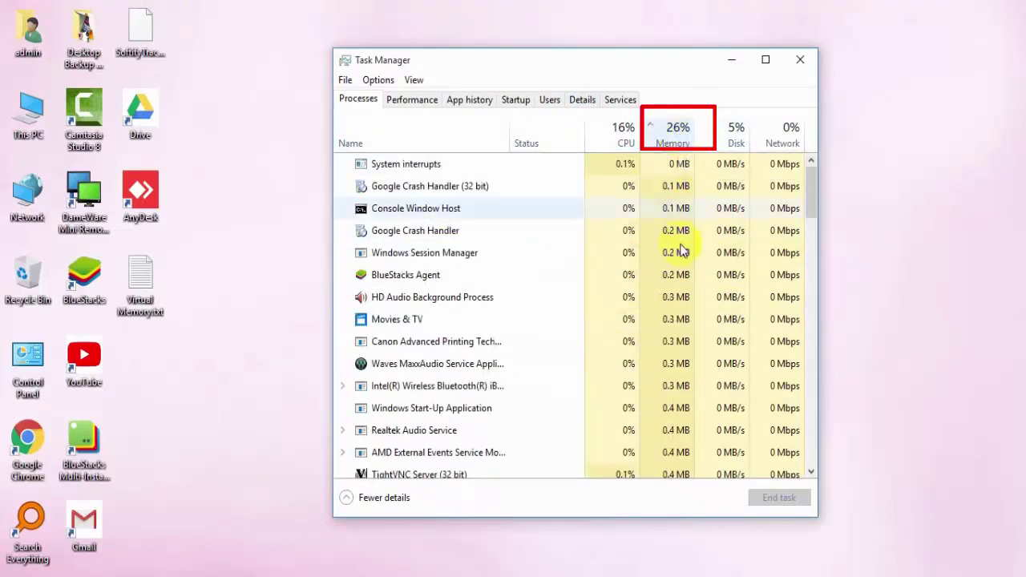
left_click(676, 144)
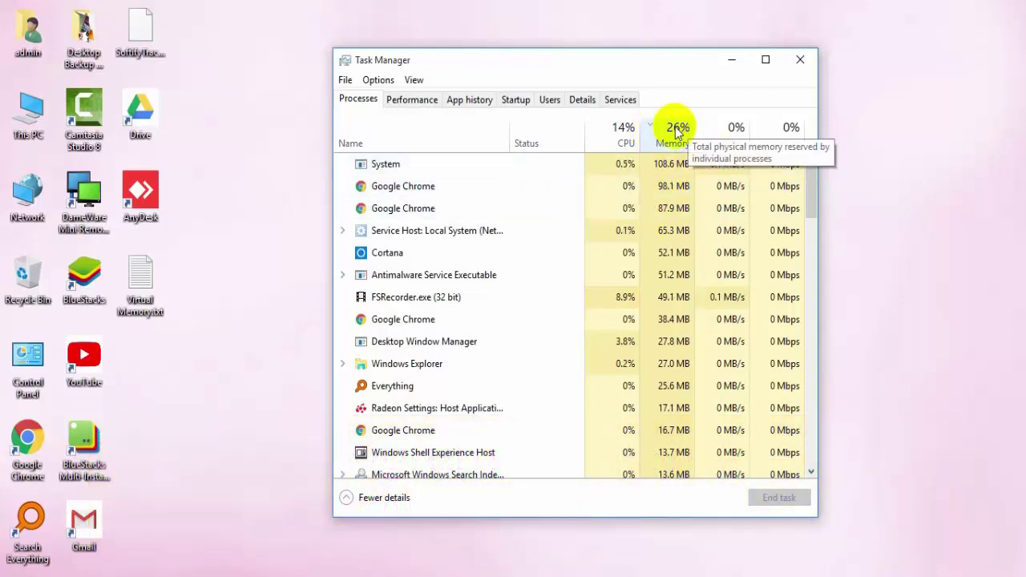
Step: Sort Task Manager's detailed process list by memory with the lowest usage first, and widen its memory column
left_click(583, 100)
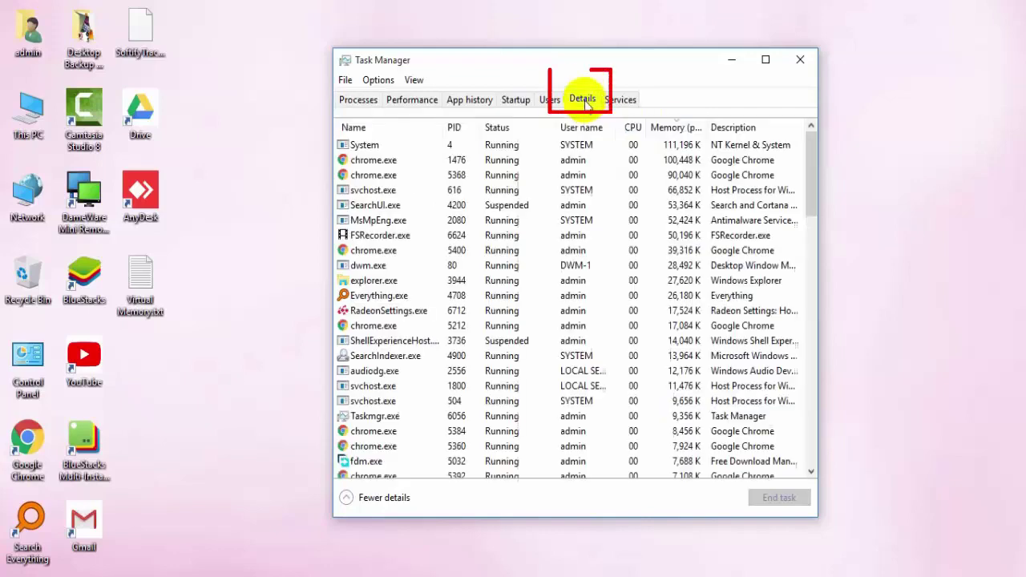
left_click(680, 127)
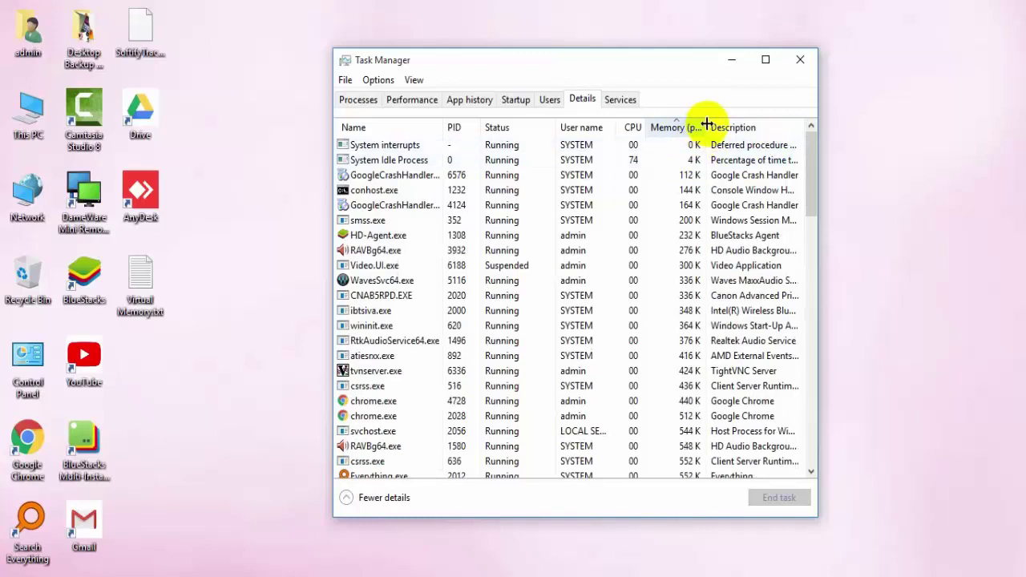
left_click_drag(706, 124, 769, 120)
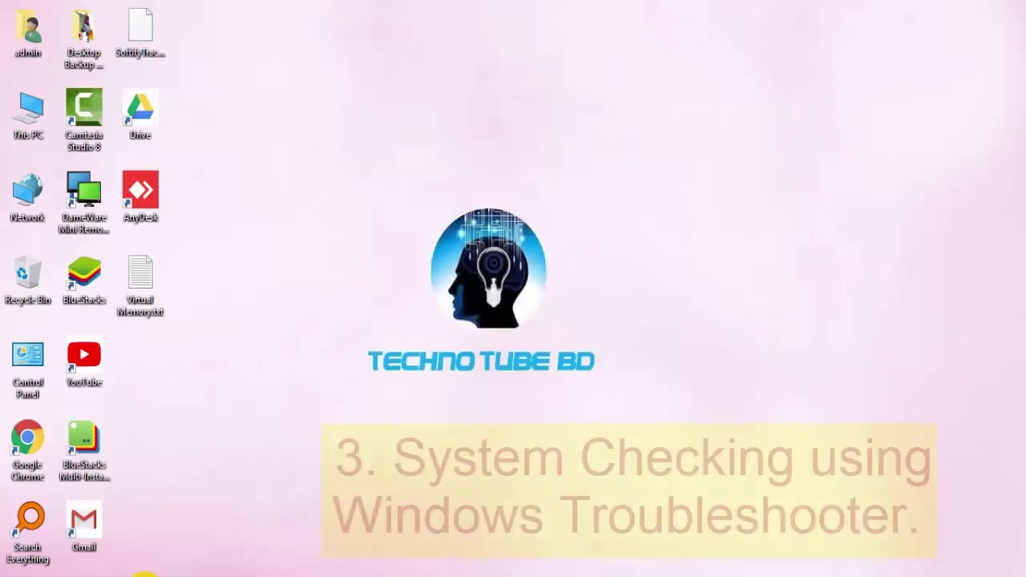
Step: Search for "trou" and open the Troubleshooting page of Control Panel
left_click(142, 572)
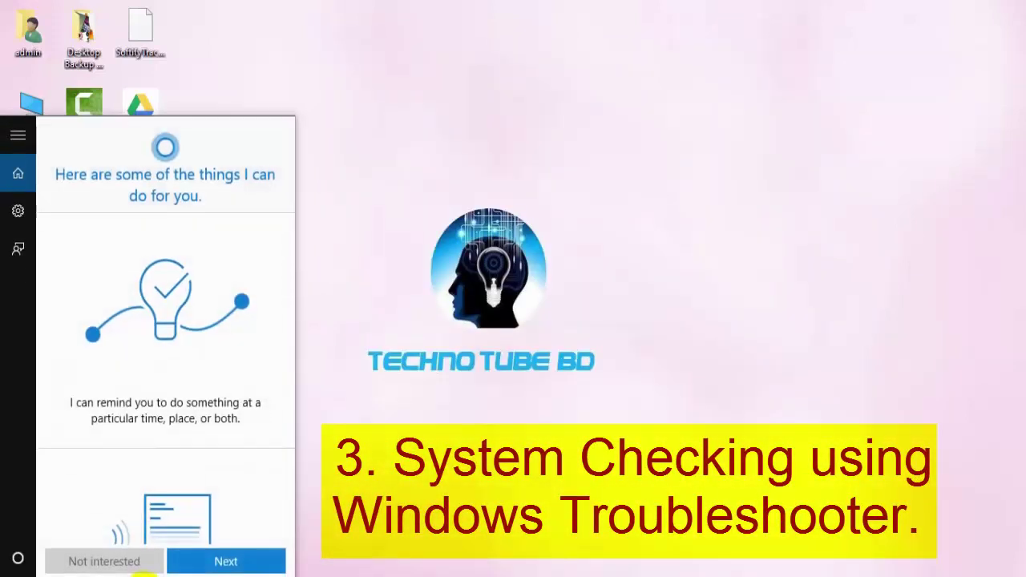
type("tr")
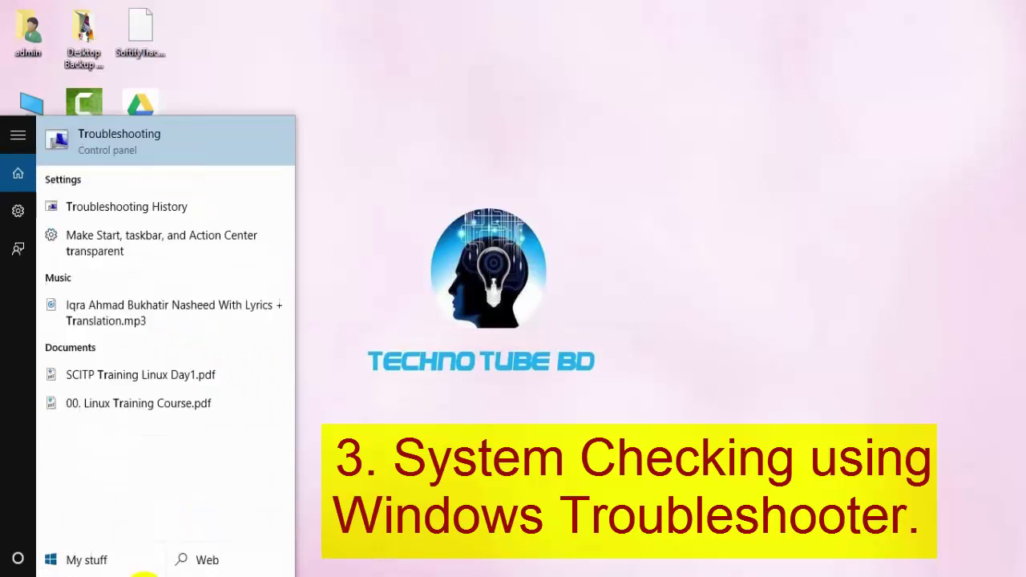
type("ou")
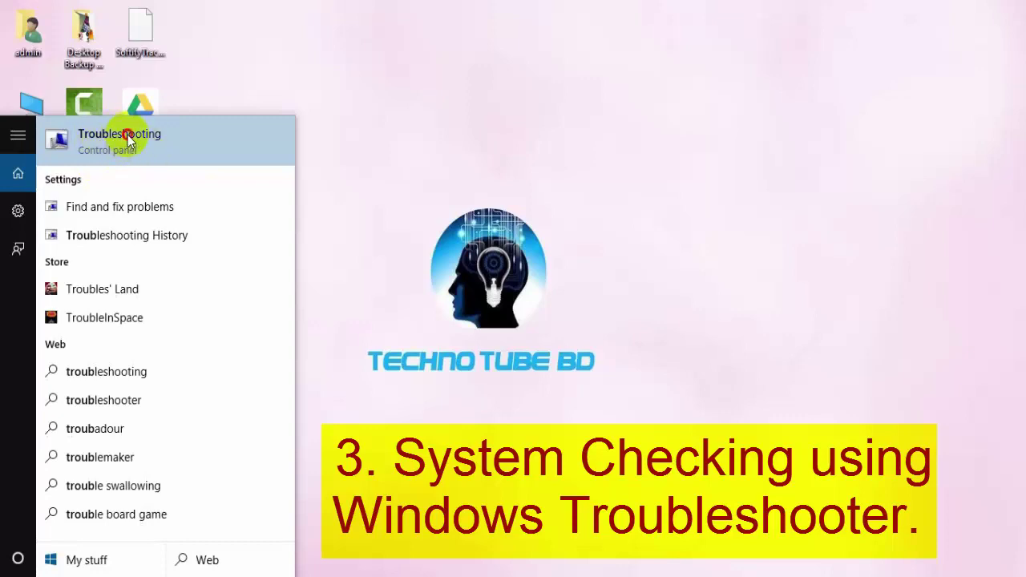
left_click(128, 134)
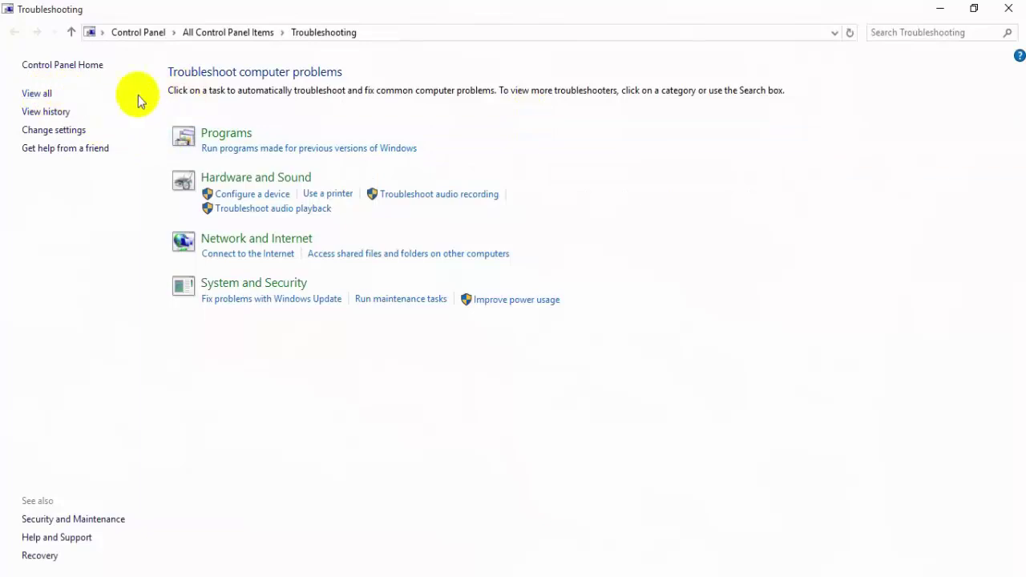
Step: Open the System Maintenance troubleshooter from the list of all troubleshooters, and close it and the Troubleshooting window without running it
left_click(37, 94)
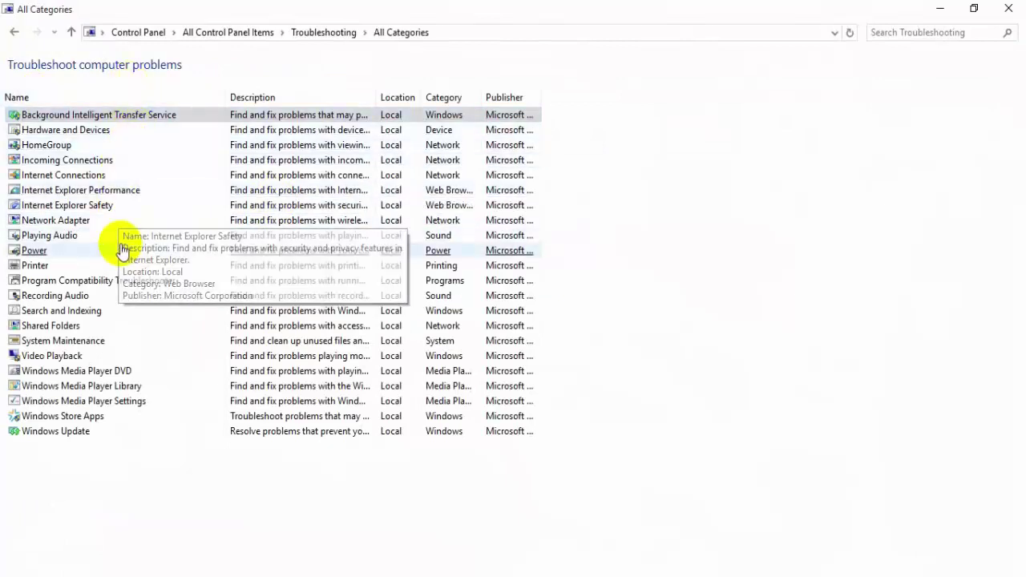
left_click(88, 343)
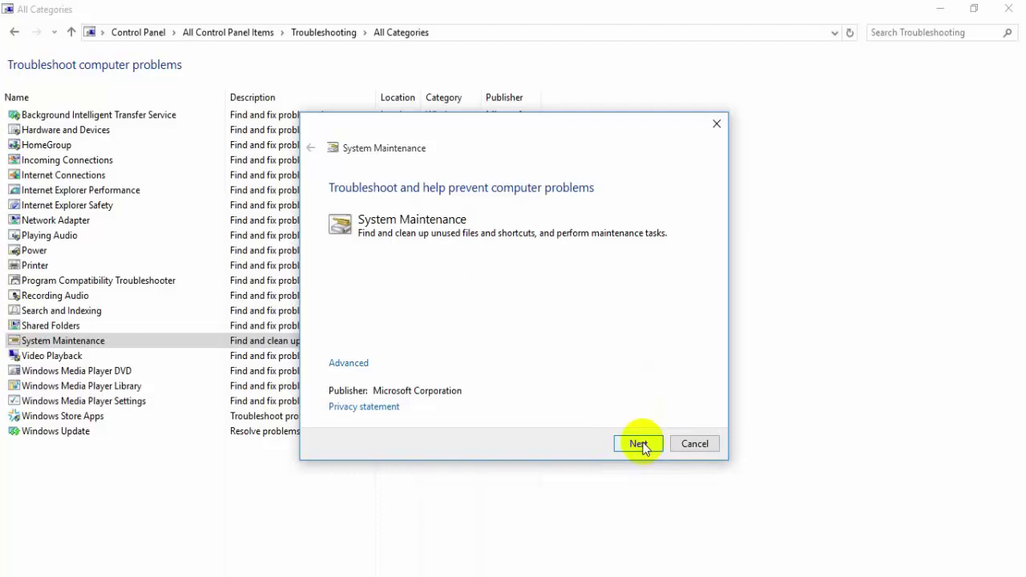
left_click(715, 126)
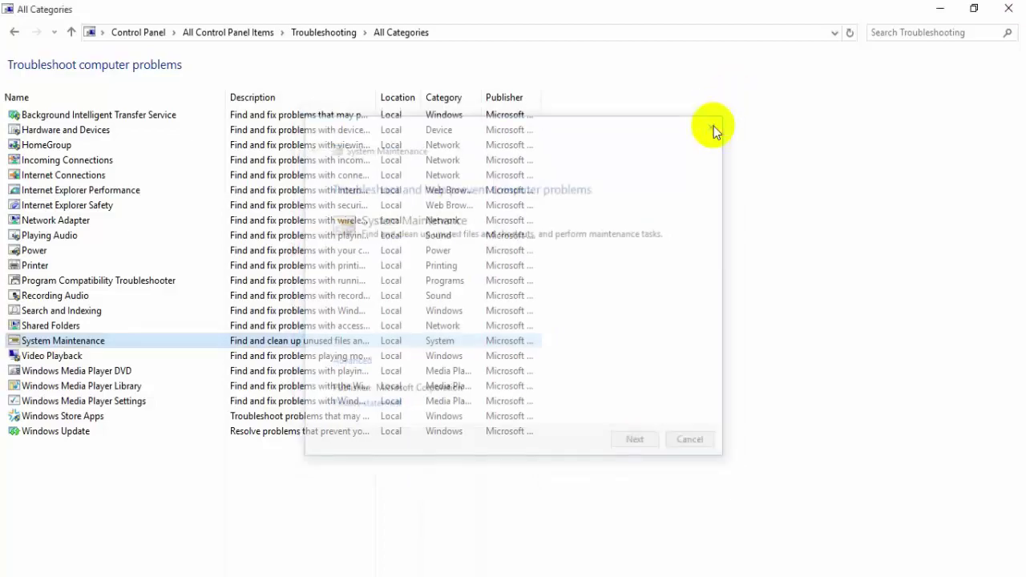
left_click(1010, 8)
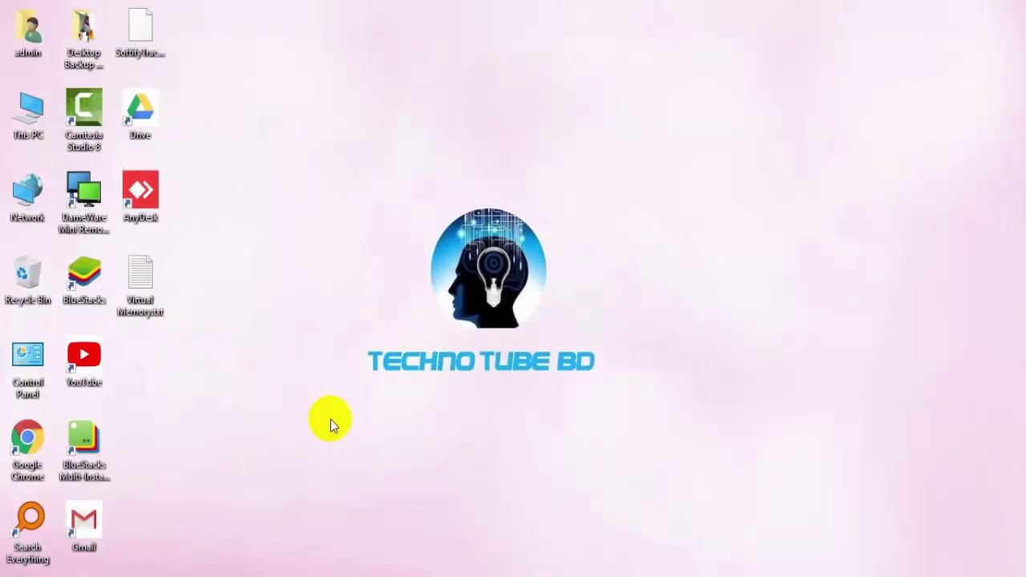
Step: Open the Virtual Memory settings from the advanced performance options in System Properties
key("super+x")
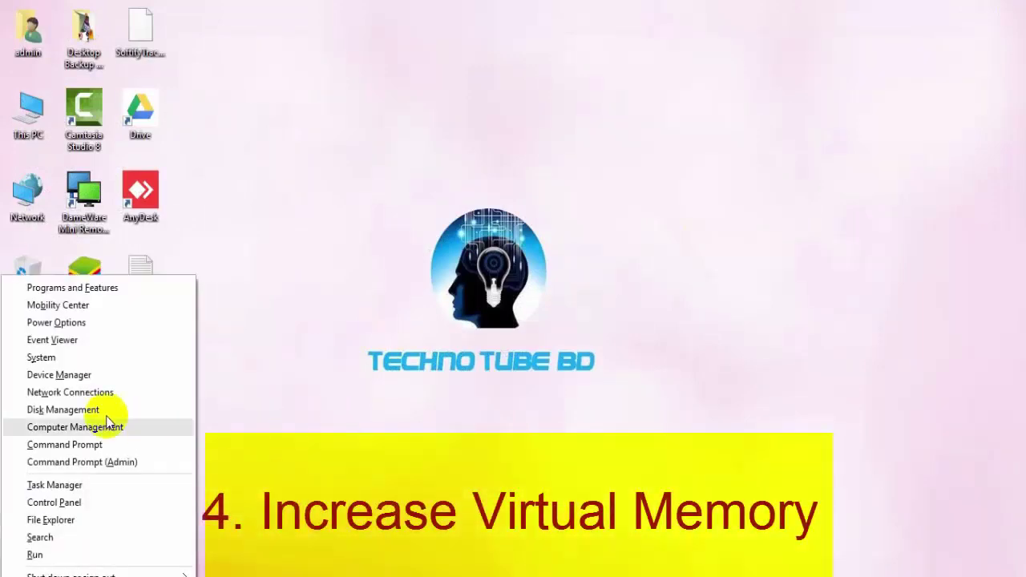
left_click(71, 361)
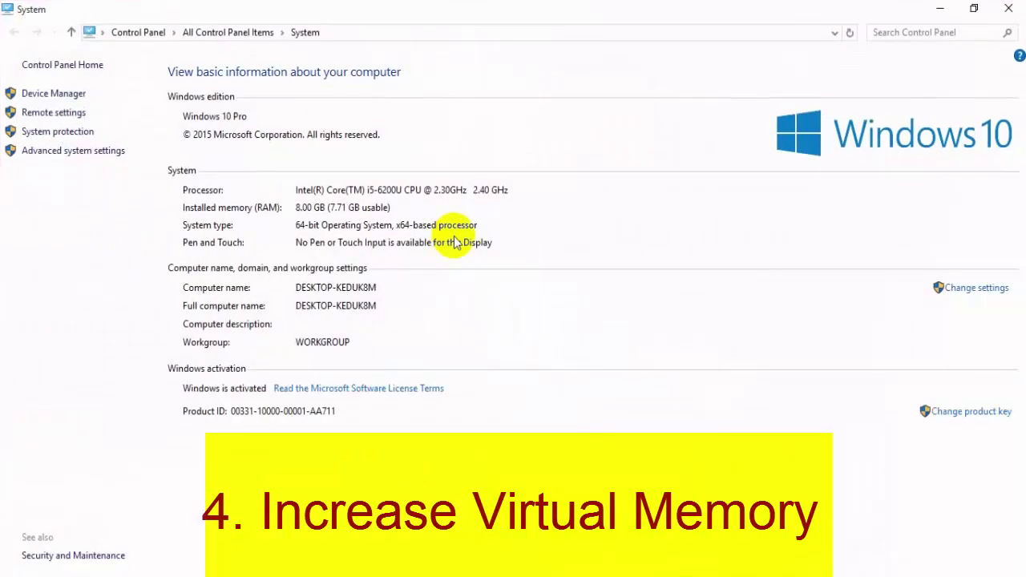
left_click(88, 160)
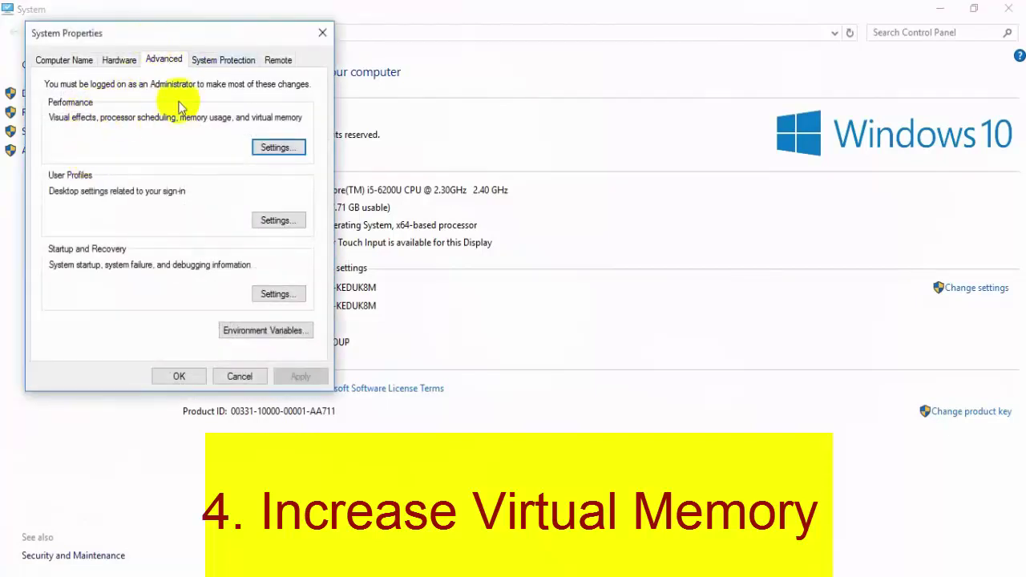
left_click_drag(158, 28, 347, 34)
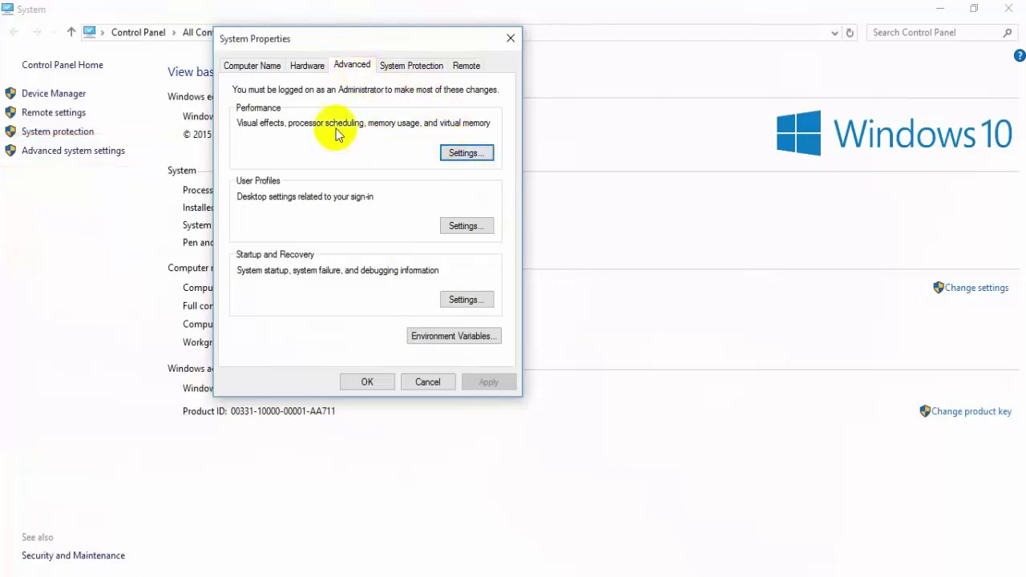
left_click(463, 153)
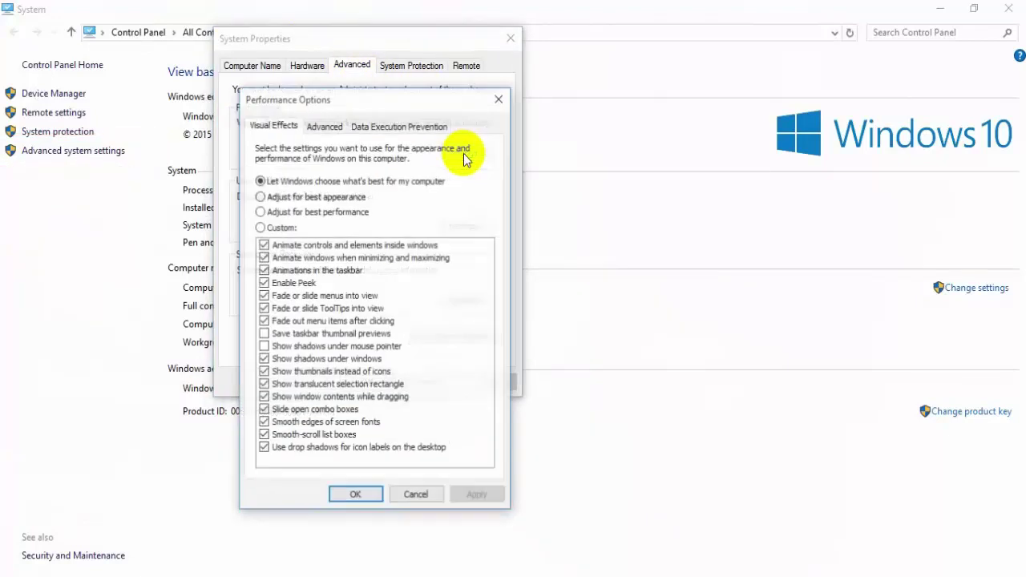
left_click(325, 129)
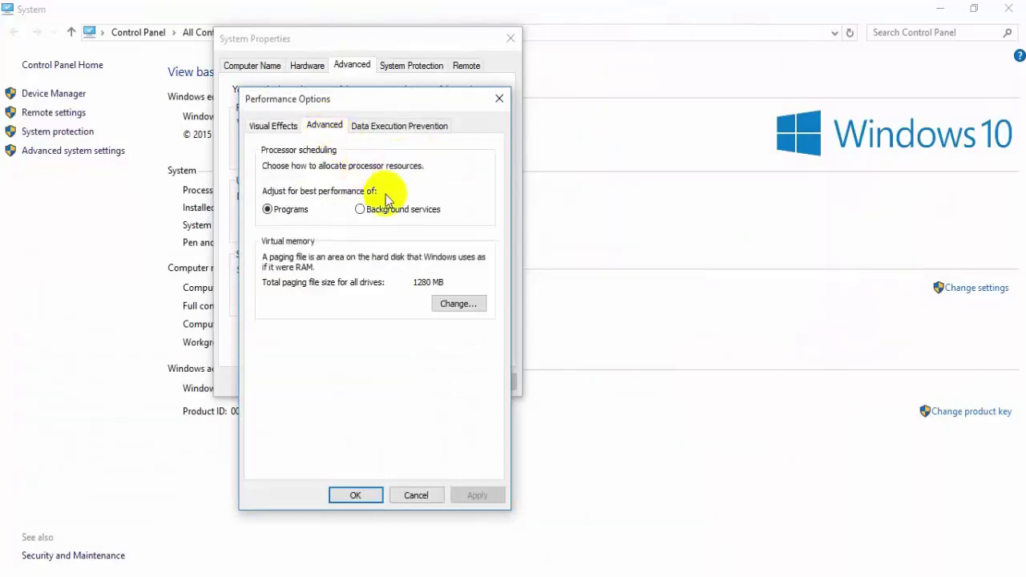
left_click(456, 304)
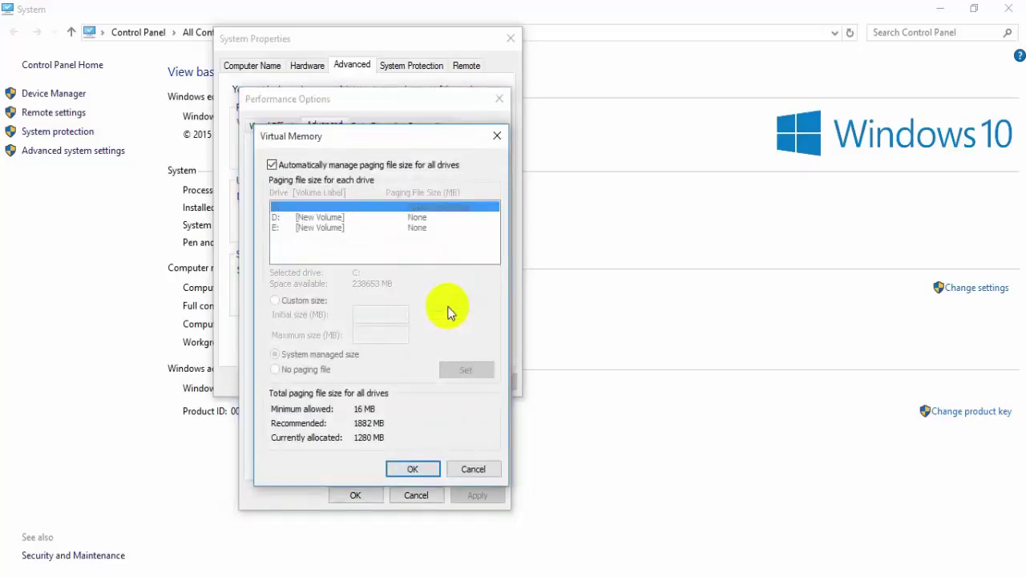
Step: Turn off automatic paging file management for all drives and choose a custom size for drive C:
left_click(273, 165)
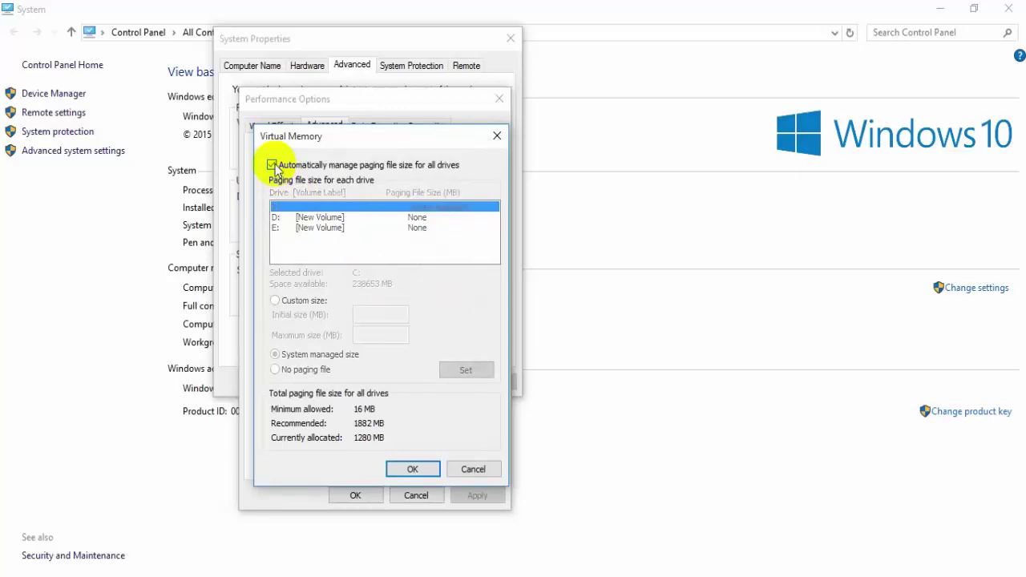
left_click(273, 165)
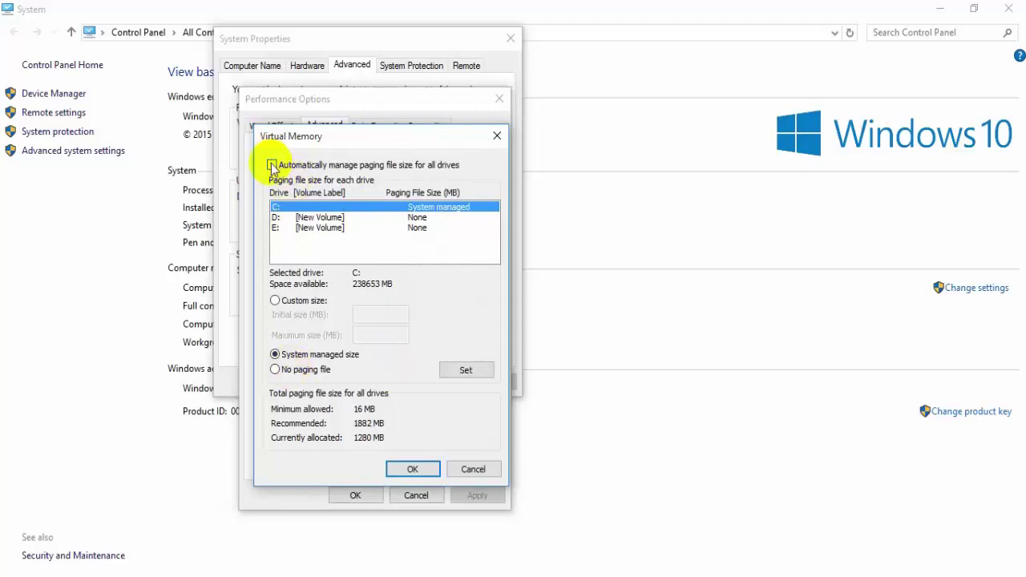
left_click(275, 300)
Step: Try to set drive C:'s custom paging file size with the initial and maximum sizes left blank
left_click(374, 313)
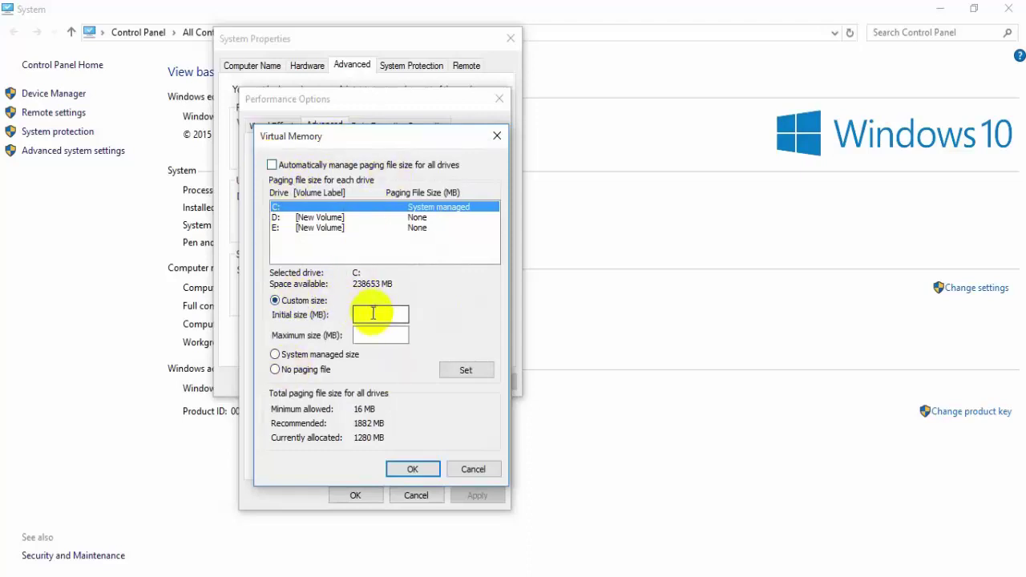
left_click(367, 335)
left_click(369, 335)
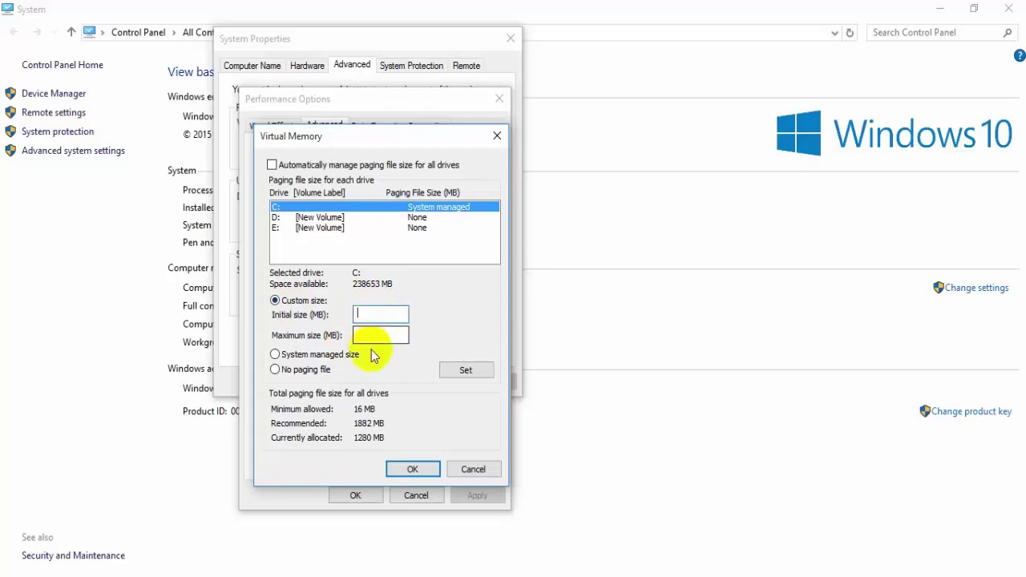
left_click(469, 370)
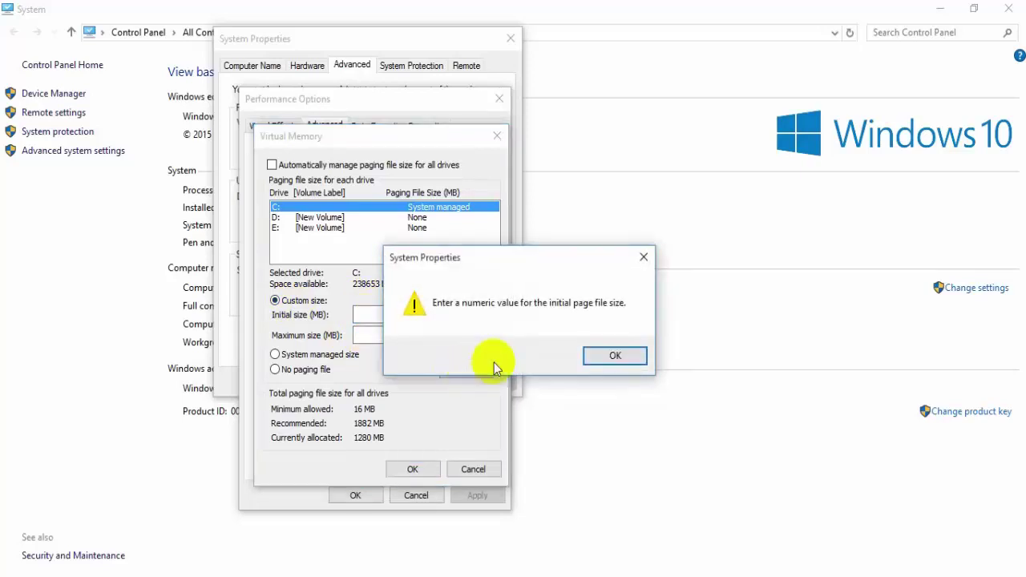
left_click(648, 255)
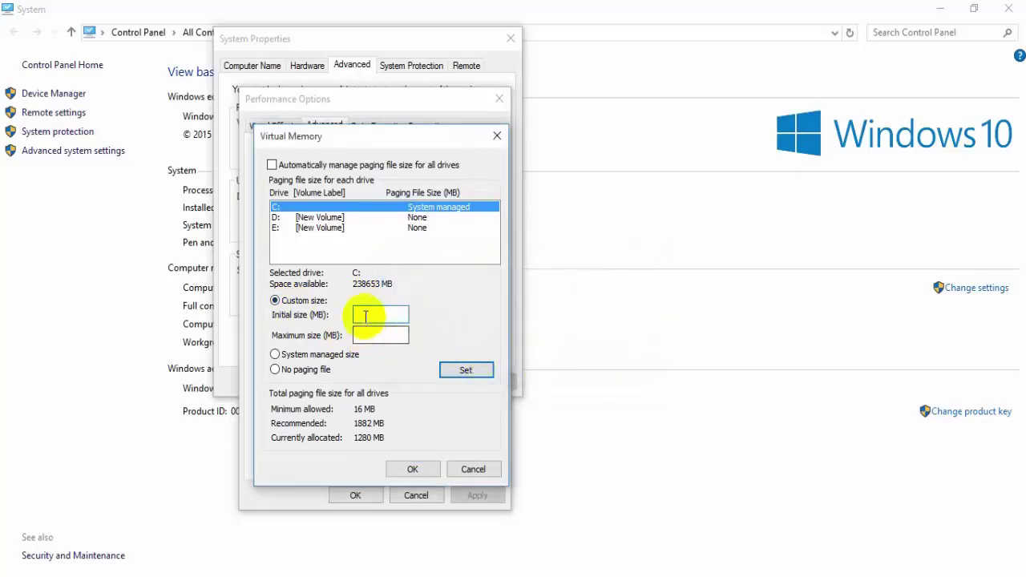
Step: Accept the virtual memory, performance and system property dialogs, choose to restart later, and close the System window
left_click(414, 470)
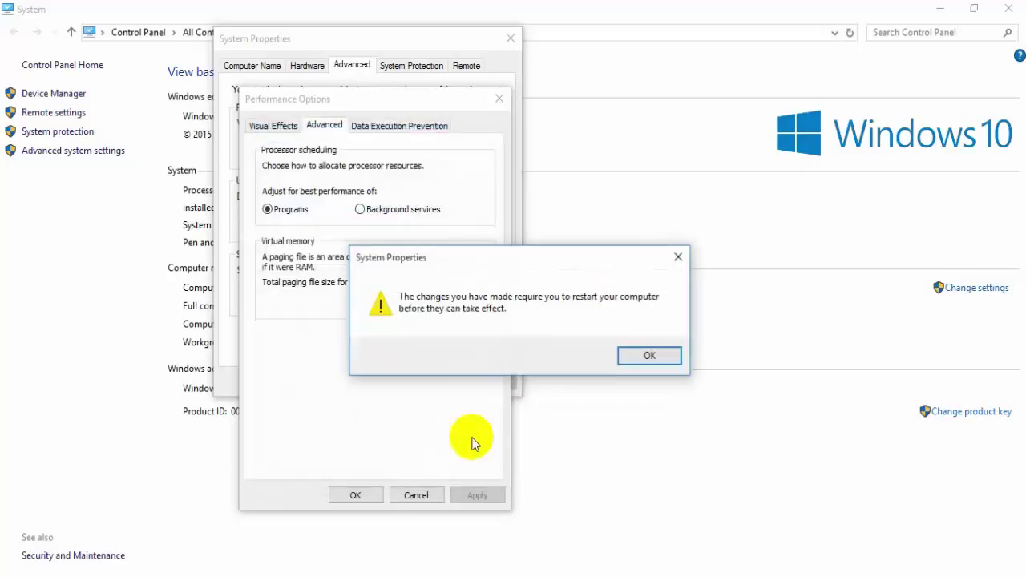
left_click(678, 257)
left_click(477, 496)
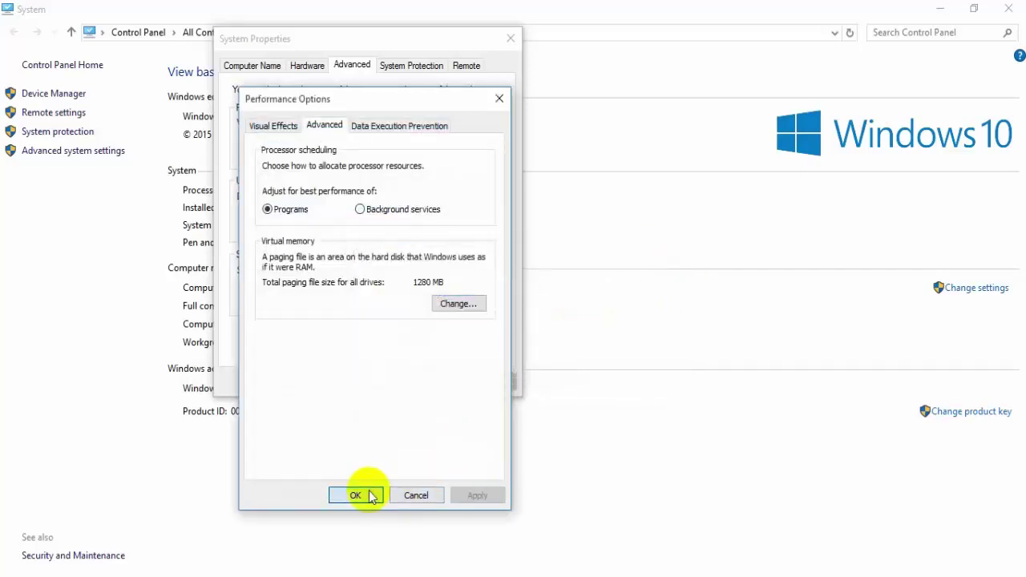
left_click(358, 494)
left_click(372, 382)
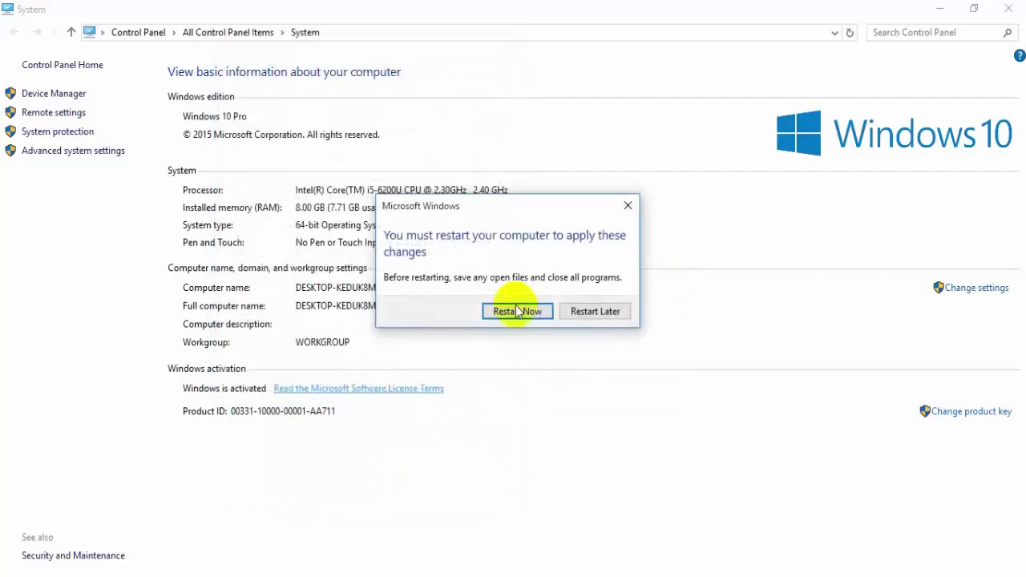
left_click(600, 312)
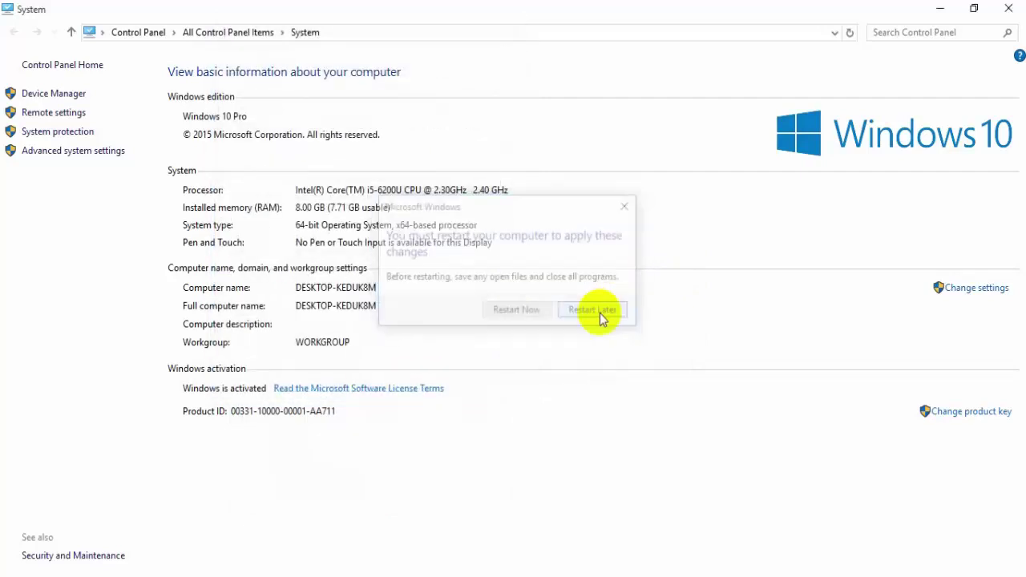
left_click(1015, 8)
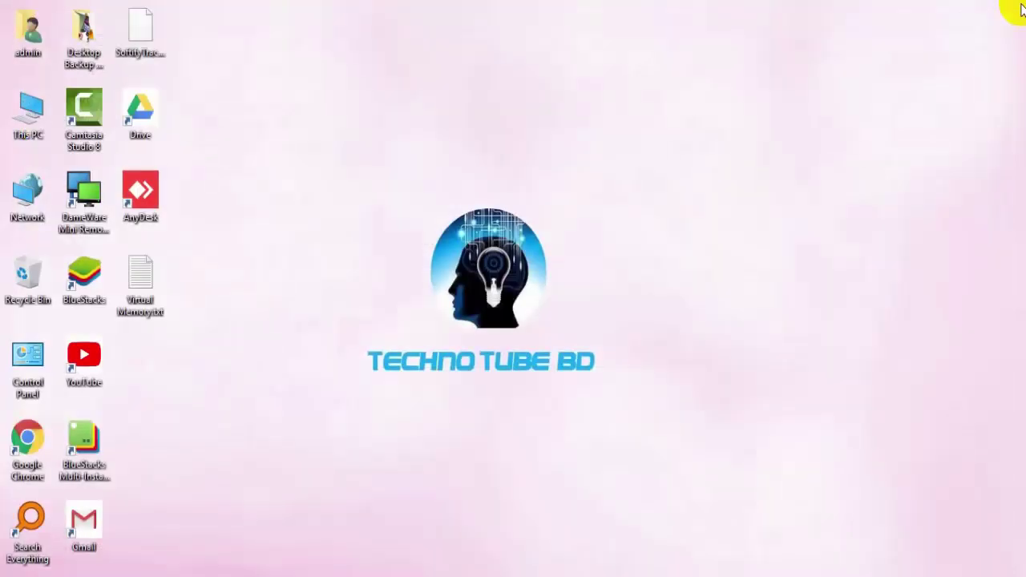
right_click(401, 148)
left_click(460, 217)
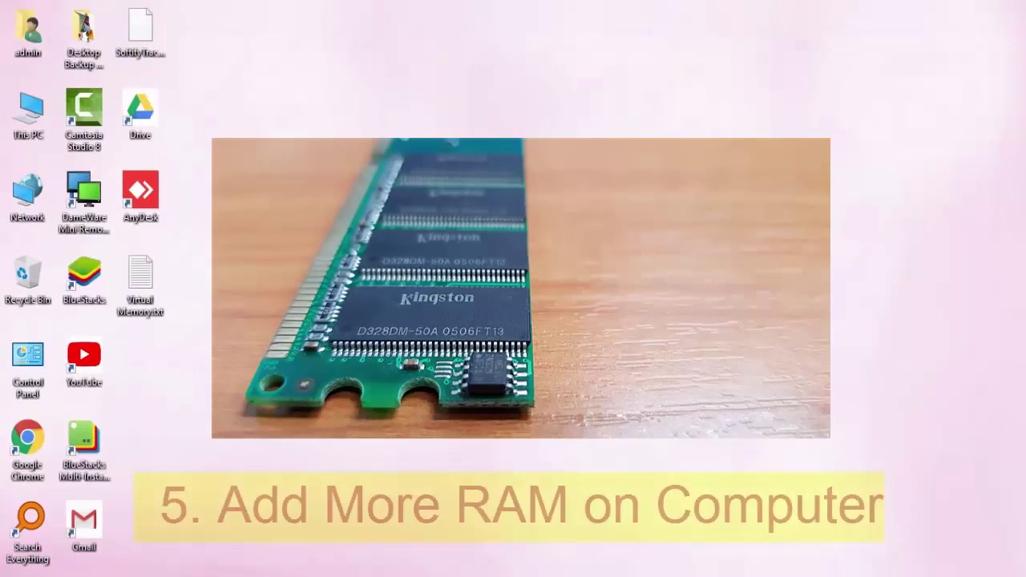